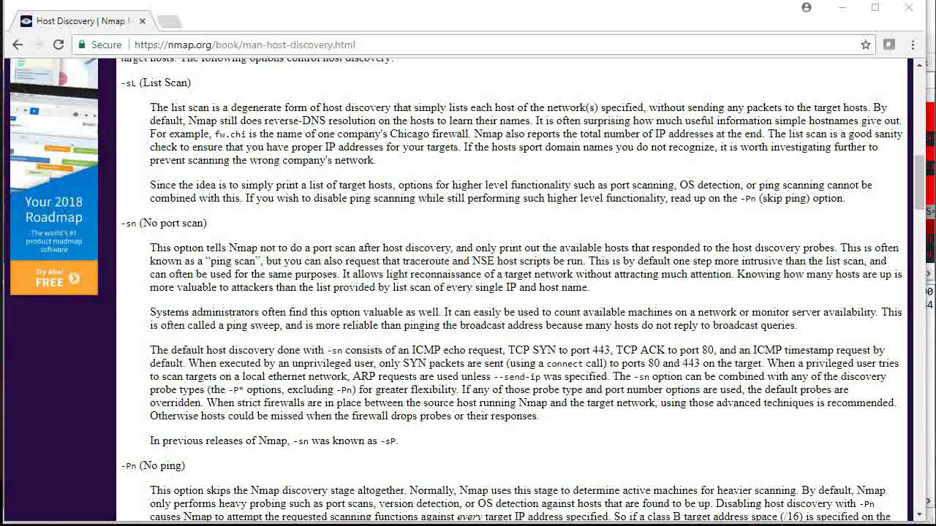
Step: Switch to Wireshark and view the list of saved display filters
{"action": "key", "text": "alt+Tab"}
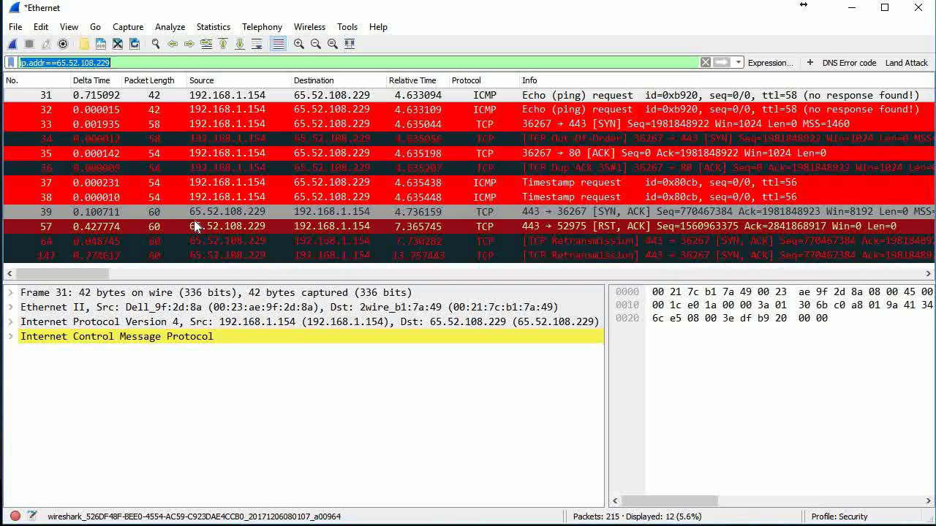
{"action": "left_click", "coordinate": [11, 63]}
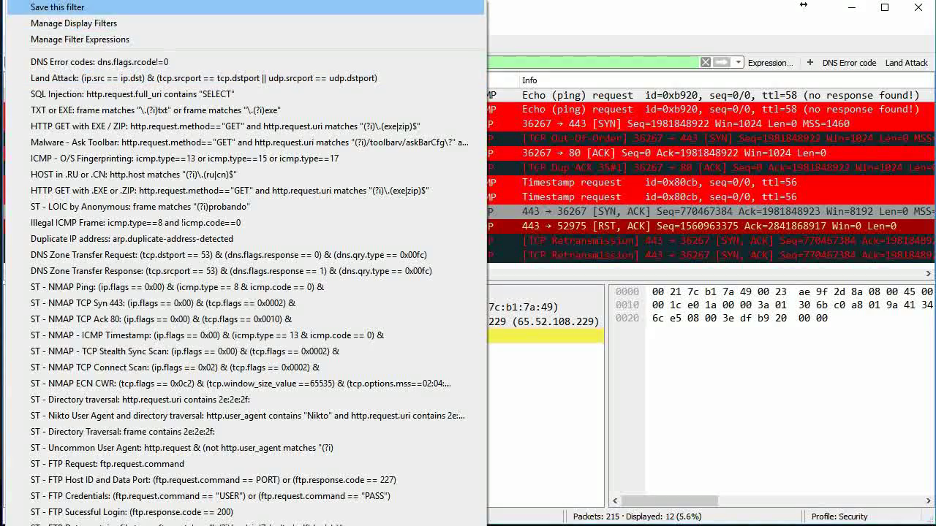
{"action": "left_click", "coordinate": [535, 33]}
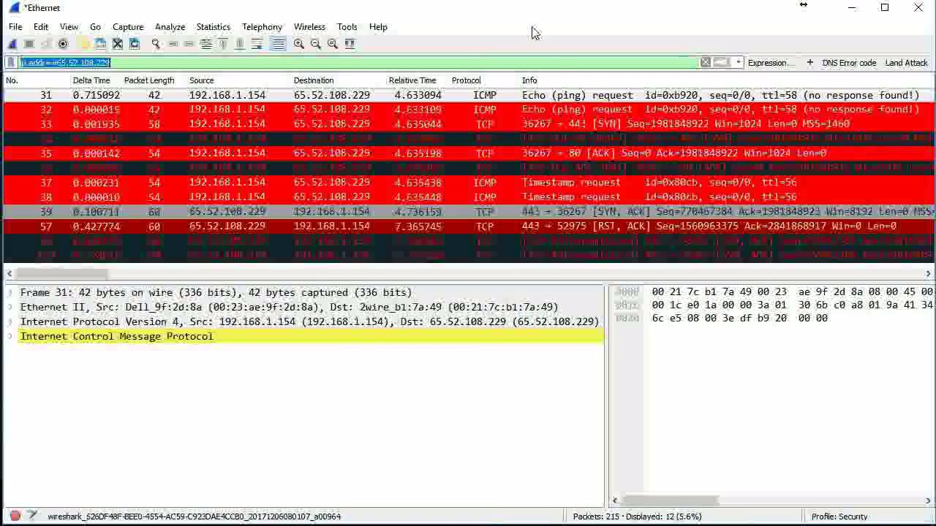
Step: Open the packet coloring rules and add a new rule named "S - NMAP Rule"
{"action": "left_click", "coordinate": [69, 27]}
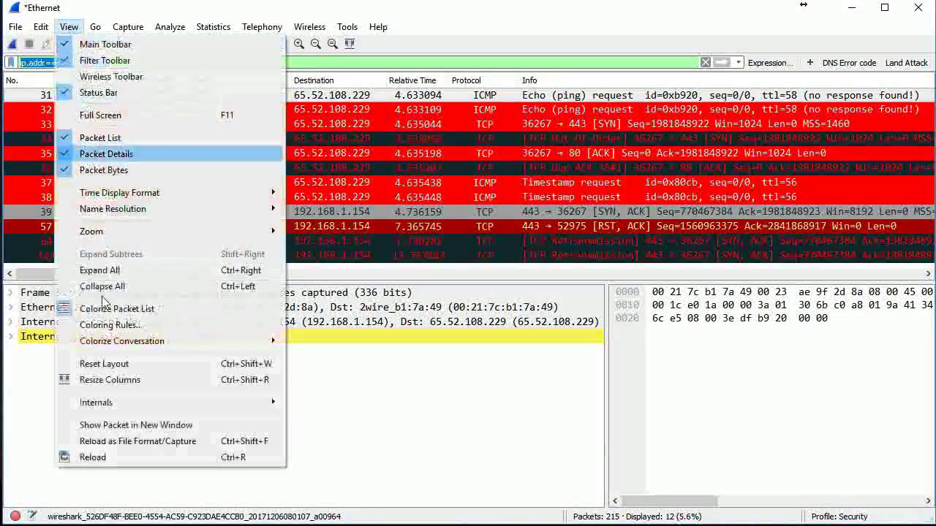
{"action": "left_click", "coordinate": [127, 319]}
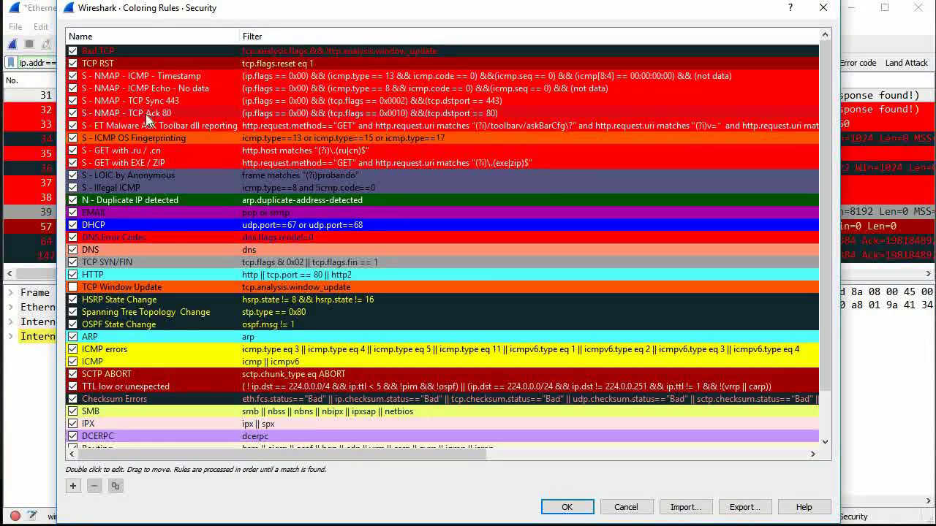
{"action": "left_click", "coordinate": [72, 486]}
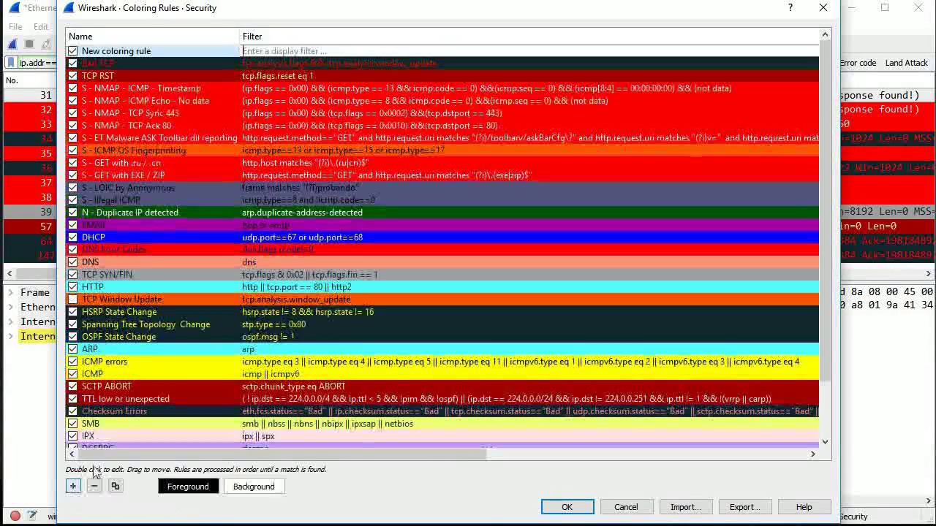
{"action": "double_click", "coordinate": [123, 50]}
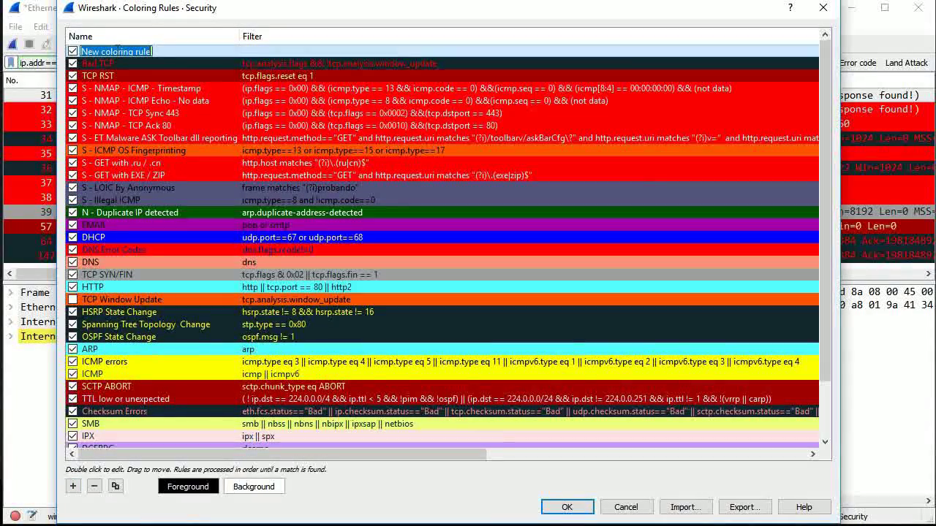
{"action": "type", "text": "S"}
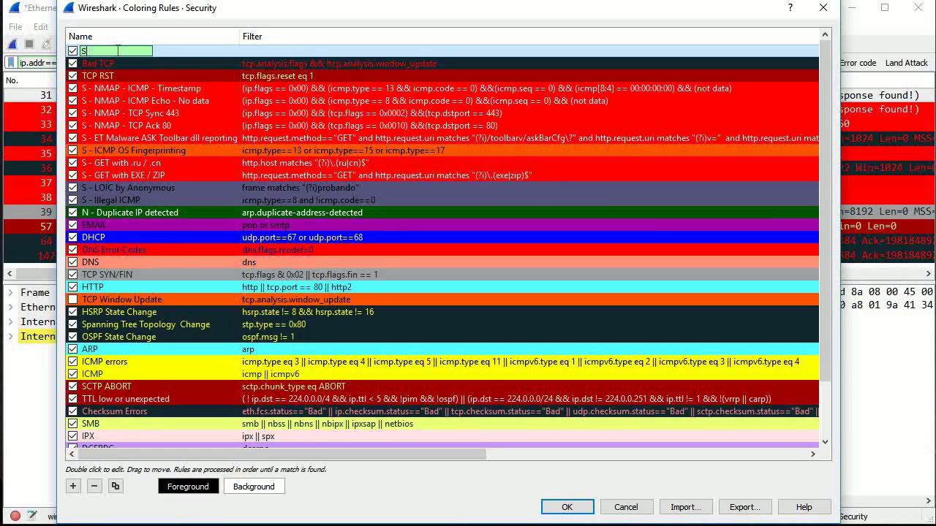
{"action": "type", "text": " - NMAP Rul"}
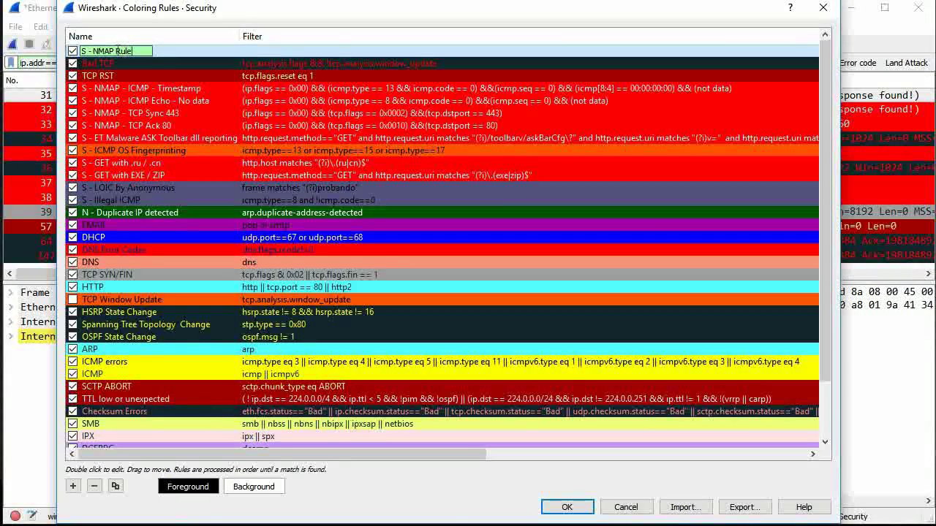
{"action": "type", "text": "e"}
{"action": "key", "text": "Return"}
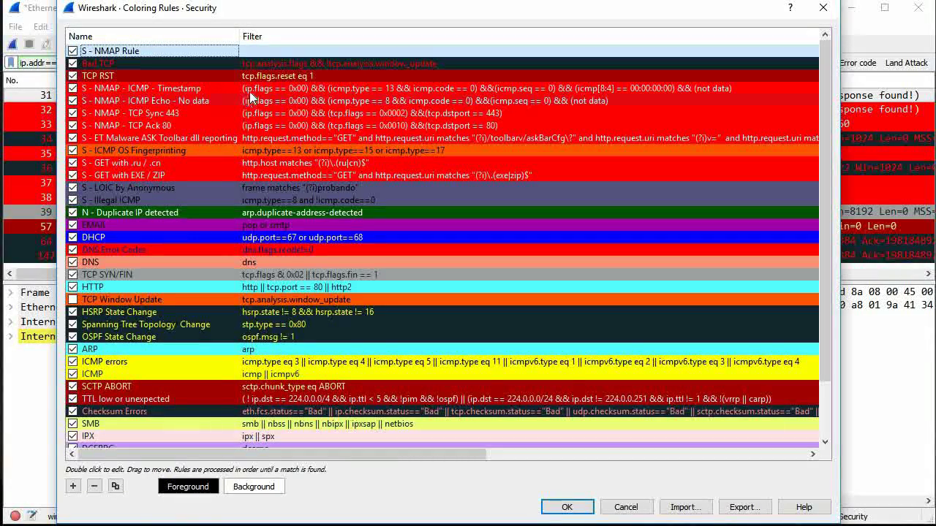
Step: Copy the filter expression of the "S - NMAP - ICMP - Timestamp" rule into the filter of "S - NMAP Rule"
{"action": "left_click", "coordinate": [274, 91]}
{"action": "double_click", "coordinate": [273, 91]}
{"action": "key", "text": "ctrl+c"}
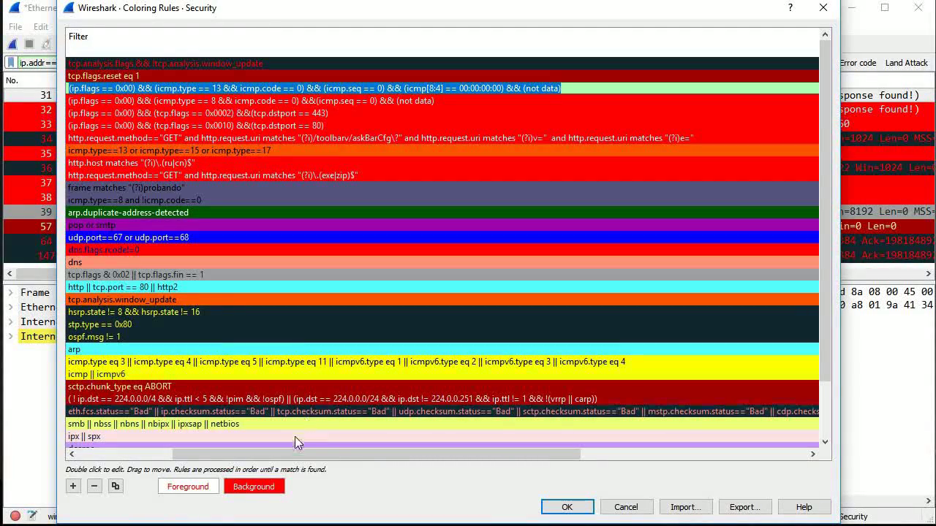
{"action": "left_click", "coordinate": [230, 453]}
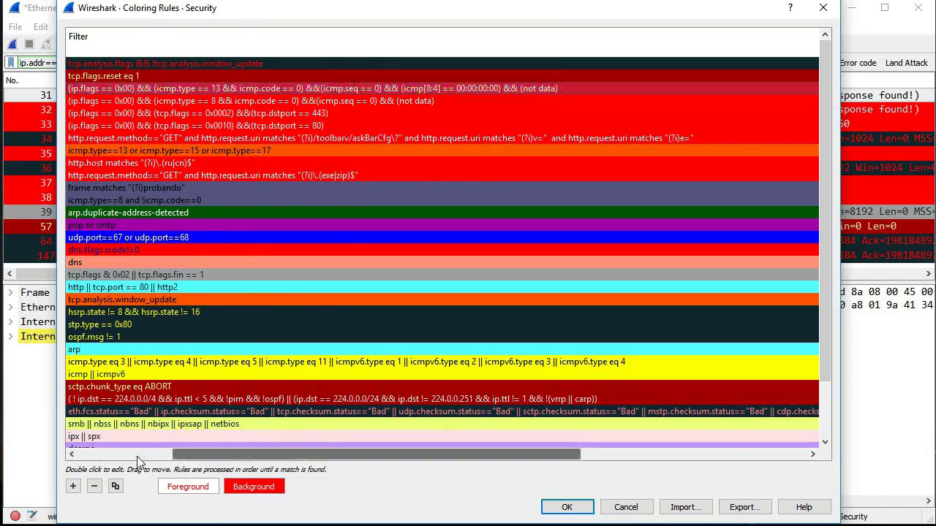
{"action": "left_click_drag", "start_coordinate": [139, 460], "coordinate": [117, 459]}
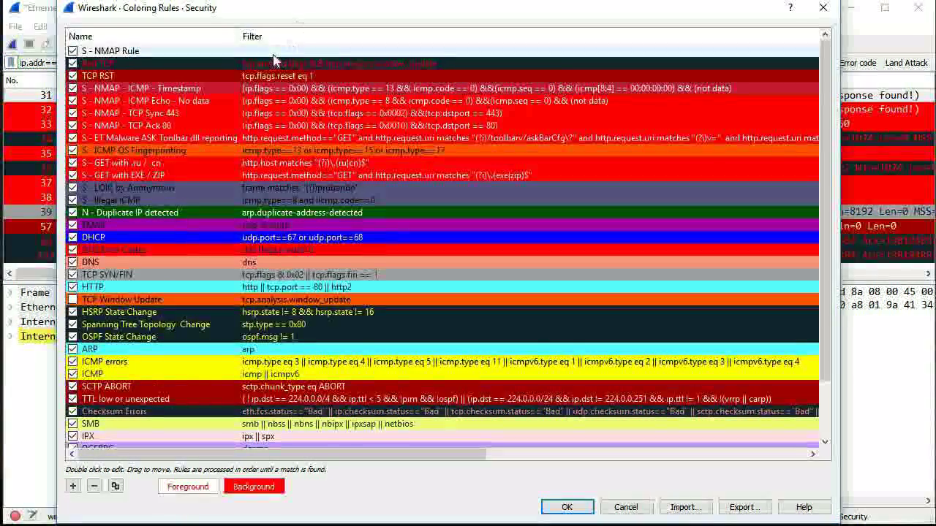
{"action": "double_click", "coordinate": [245, 50]}
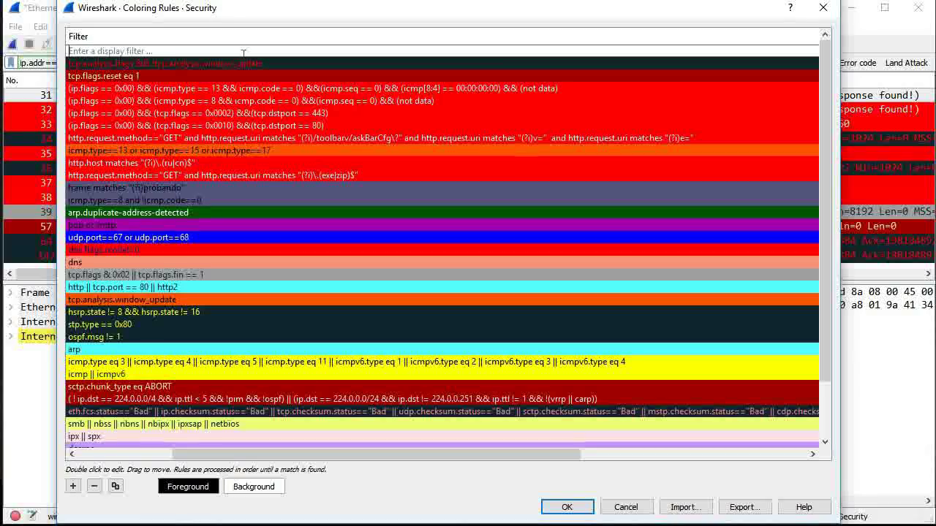
{"action": "key", "text": "ctrl+v"}
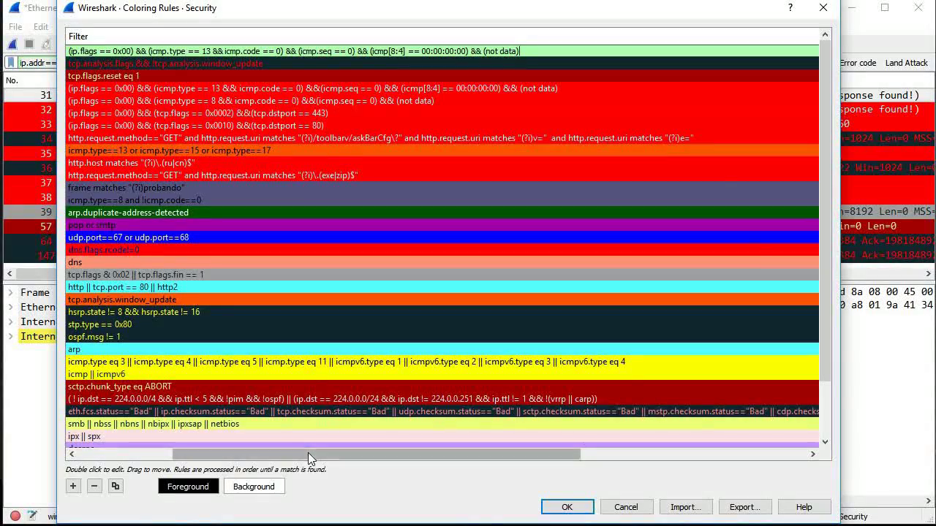
{"action": "left_click_drag", "start_coordinate": [307, 452], "coordinate": [192, 444]}
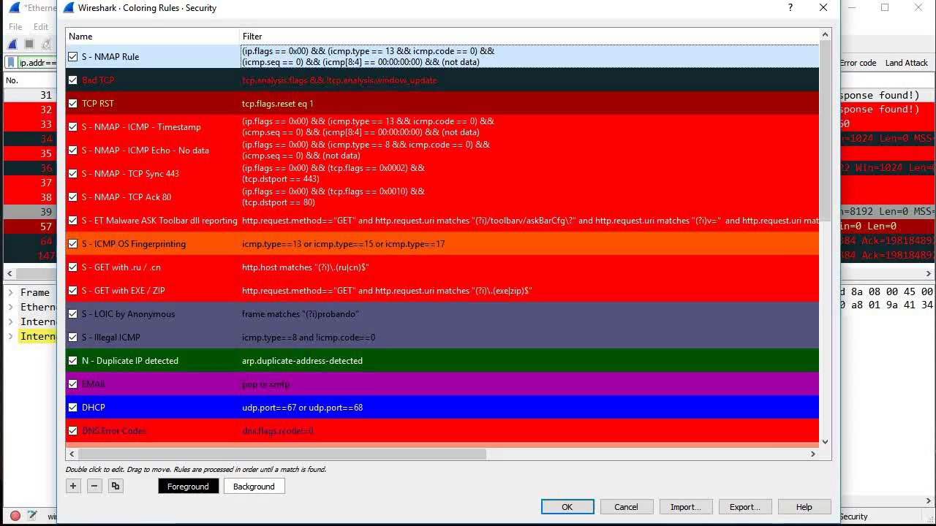
Step: Switch to File Explorer and open Packet_Ref_Guide_v2_8.xls from the Downloads folder in Excel
{"action": "key", "text": "alt+Tab"}
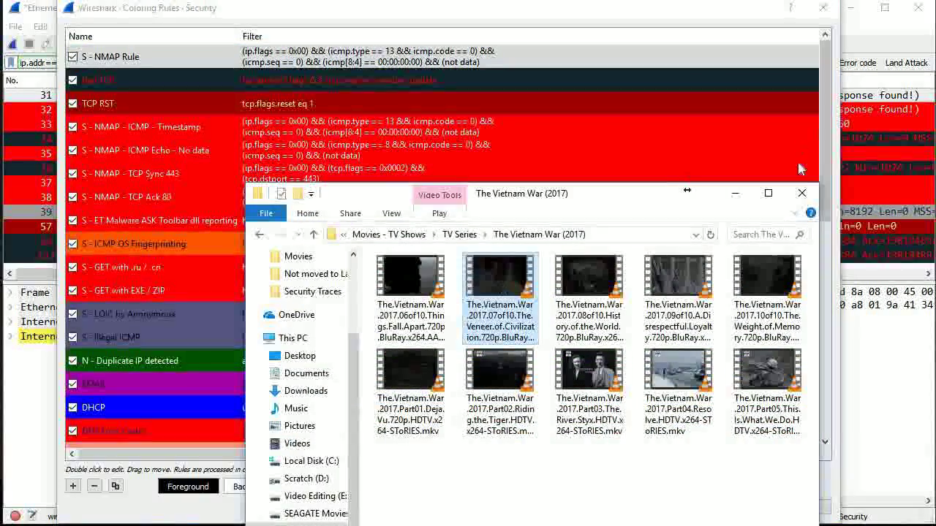
{"action": "left_click", "coordinate": [735, 193]}
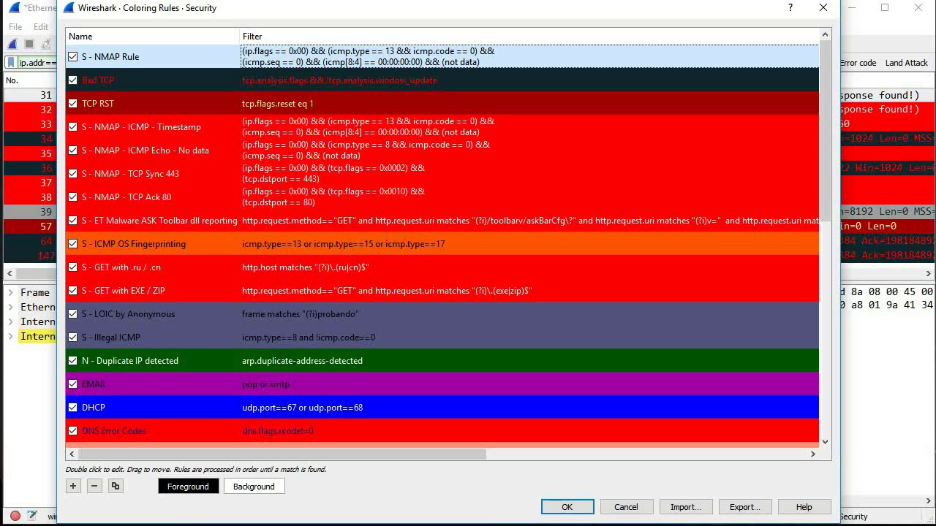
{"action": "right_click", "coordinate": [414, 525]}
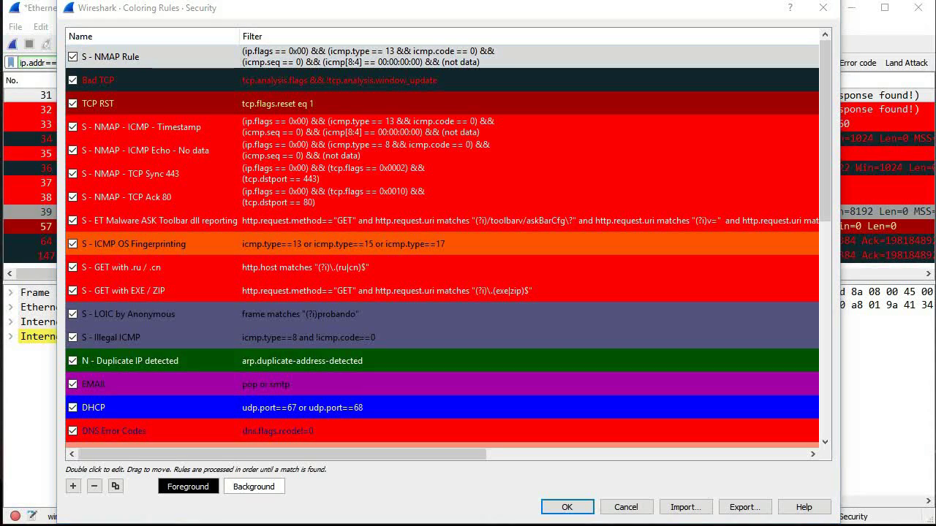
{"action": "key", "text": "Escape"}
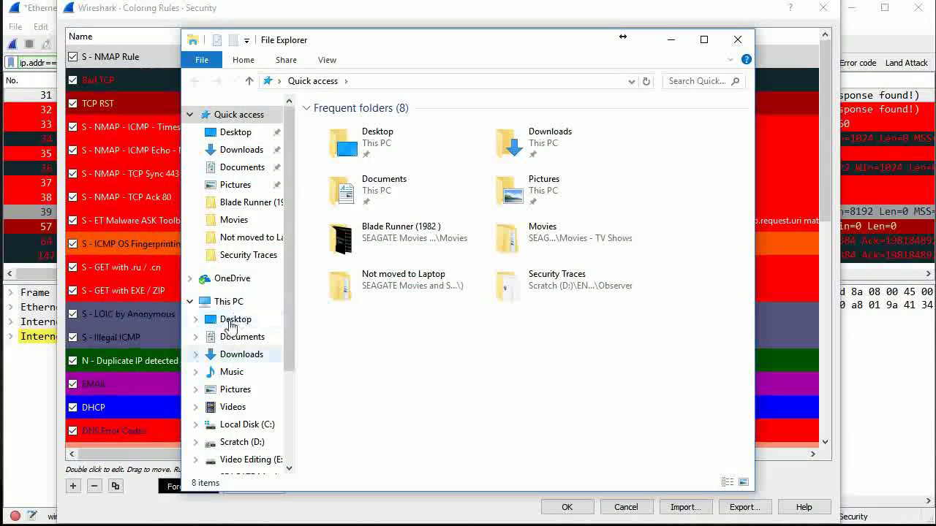
{"action": "left_click", "coordinate": [246, 153]}
{"action": "left_click", "coordinate": [603, 262]}
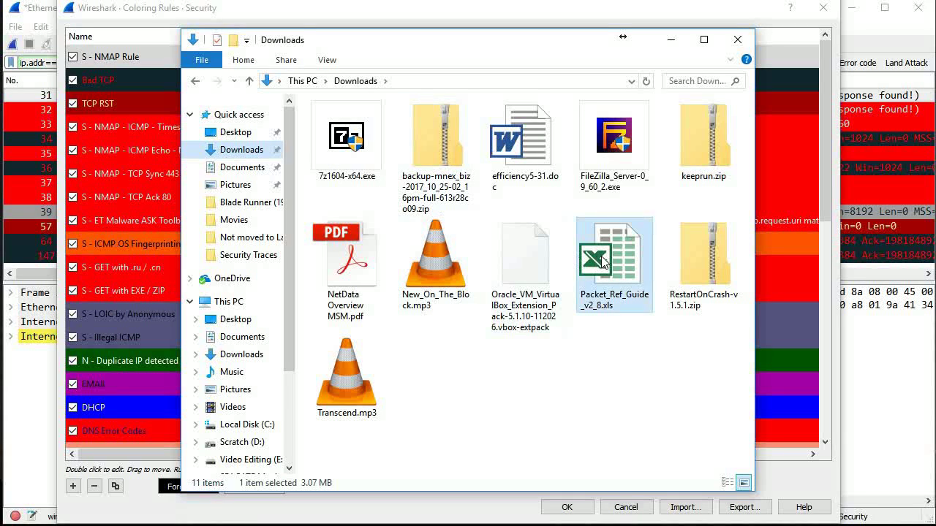
{"action": "double_click", "coordinate": [603, 262]}
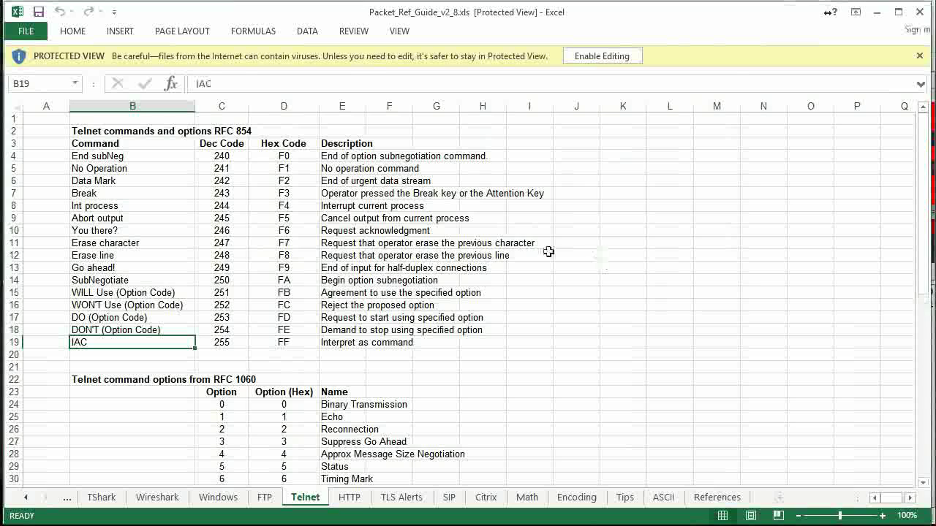
Step: Find and display the "ICMP Hdr" sheet of the packet reference guide
{"action": "left_click", "coordinate": [26, 497]}
{"action": "left_click", "coordinate": [26, 499]}
{"action": "left_click", "coordinate": [26, 499]}
{"action": "left_click", "coordinate": [25, 499]}
{"action": "left_click", "coordinate": [25, 499]}
{"action": "left_click", "coordinate": [25, 498]}
{"action": "left_click", "coordinate": [25, 498]}
{"action": "left_click", "coordinate": [26, 498]}
{"action": "left_click", "coordinate": [25, 499]}
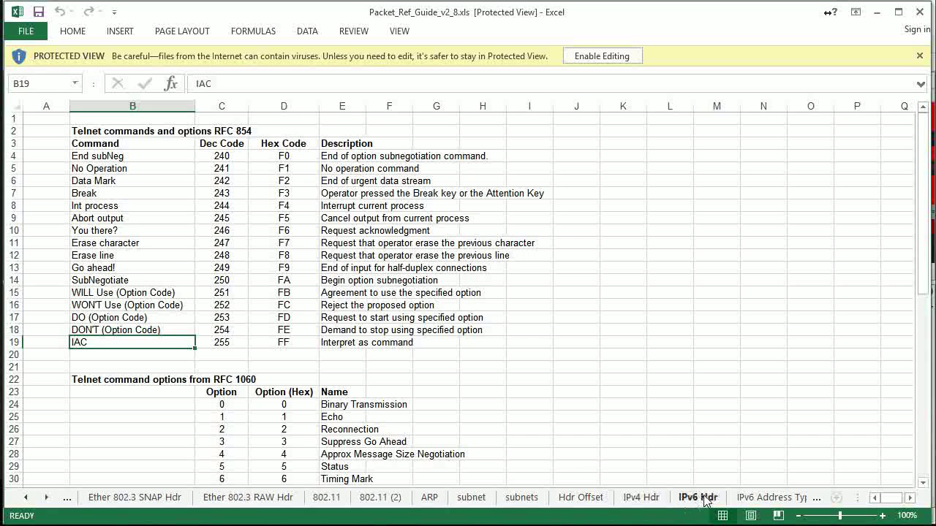
{"action": "left_click", "coordinate": [45, 499]}
{"action": "left_click", "coordinate": [46, 498]}
{"action": "left_click", "coordinate": [45, 499]}
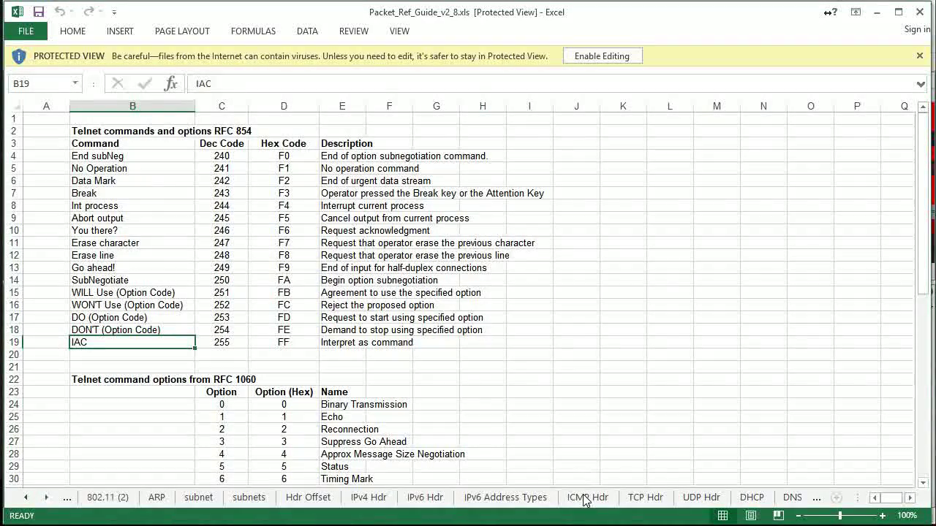
{"action": "left_click", "coordinate": [584, 498]}
Step: Examine the ICMP header layout and the table of common ICMP types and codes, including Timestamp Request
{"action": "scroll", "coordinate": [577, 355], "scroll_direction": "up", "scroll_amount": 1}
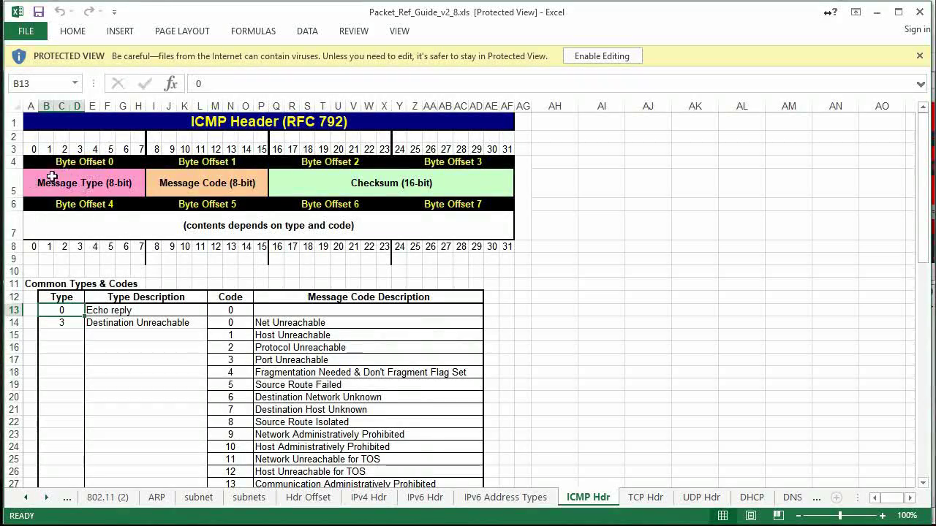
{"action": "scroll", "coordinate": [280, 277], "scroll_direction": "down", "scroll_amount": 4}
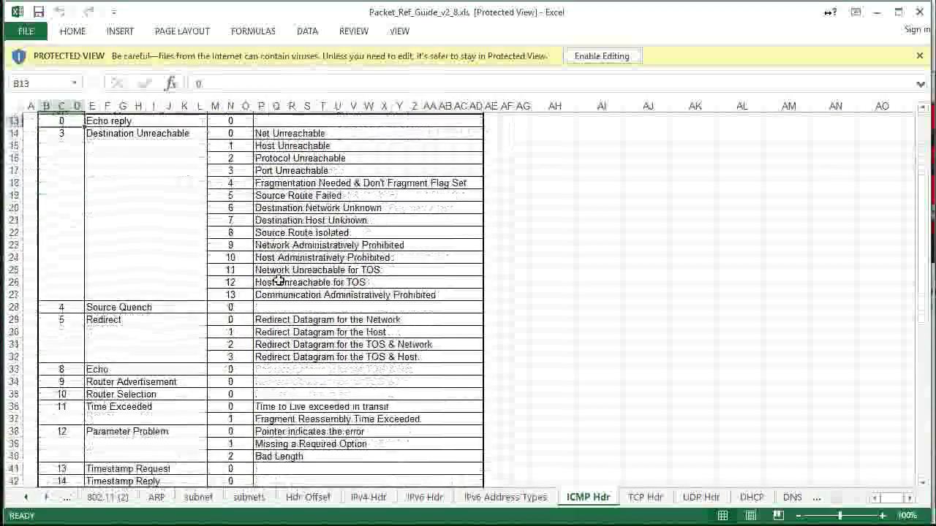
{"action": "scroll", "coordinate": [278, 281], "scroll_direction": "down", "scroll_amount": 1}
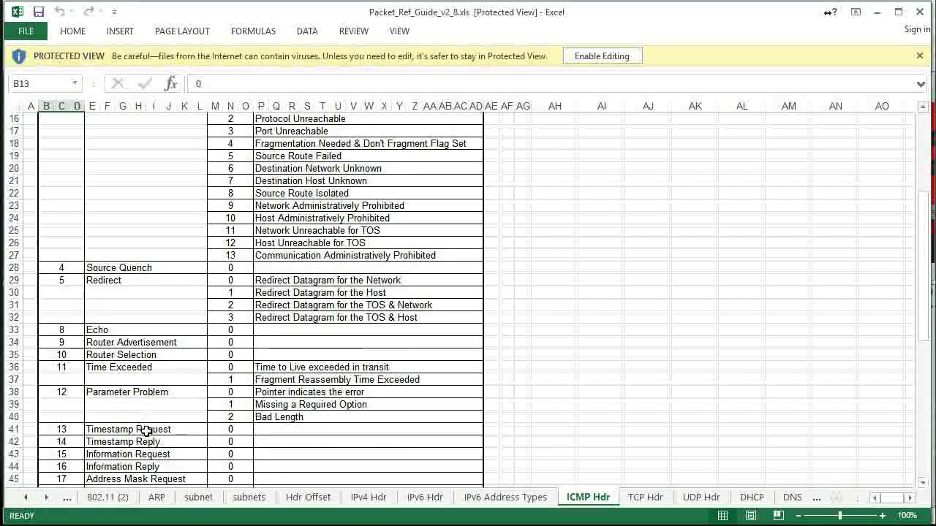
{"action": "scroll", "coordinate": [219, 406], "scroll_direction": "down", "scroll_amount": 1}
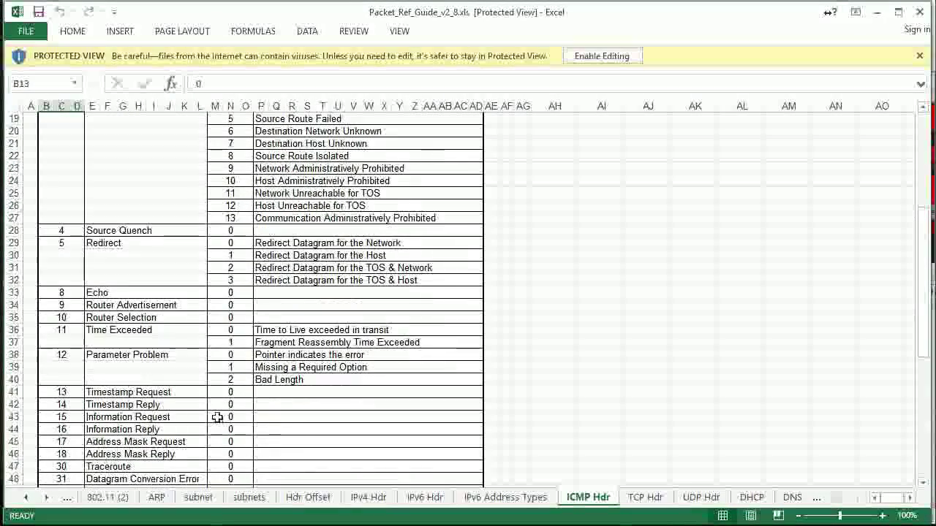
{"action": "scroll", "coordinate": [217, 418], "scroll_direction": "down", "scroll_amount": 2}
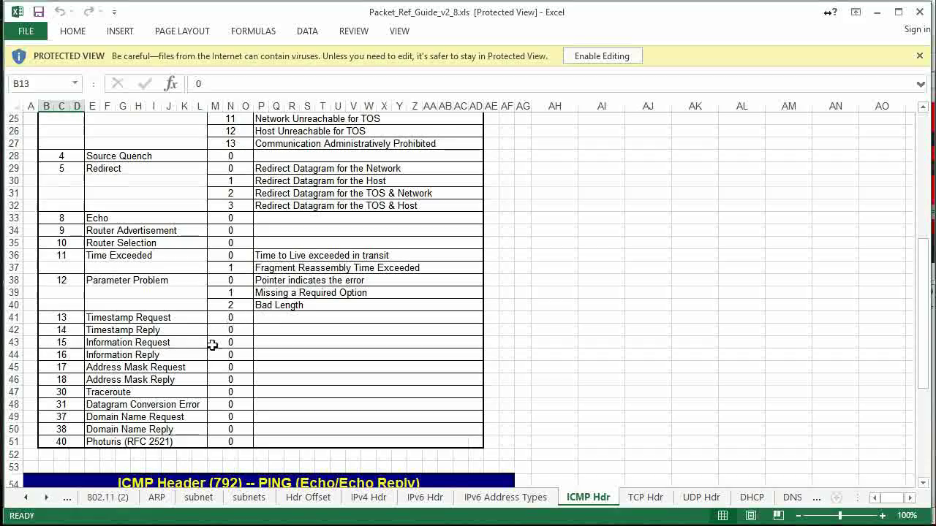
{"action": "scroll", "coordinate": [205, 331], "scroll_direction": "up", "scroll_amount": 8}
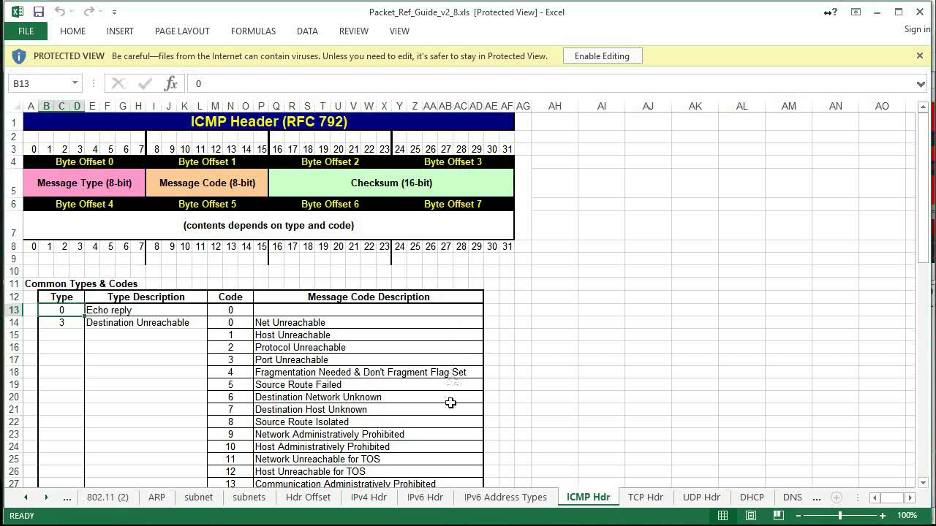
Step: Switch to Chrome, load mnex.biz in a new browser tab, and return to the packet reference guide in Excel
{"action": "key", "text": "alt+Tab"}
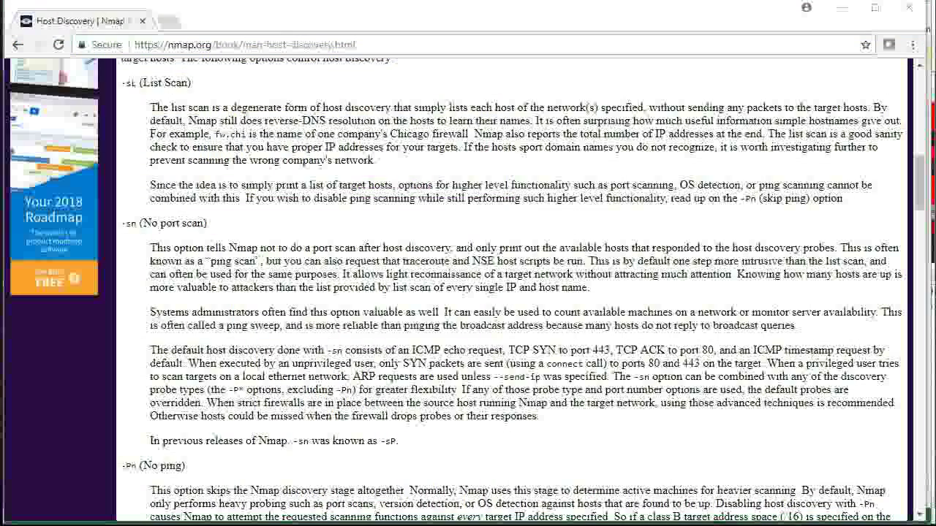
{"action": "left_click", "coordinate": [177, 26]}
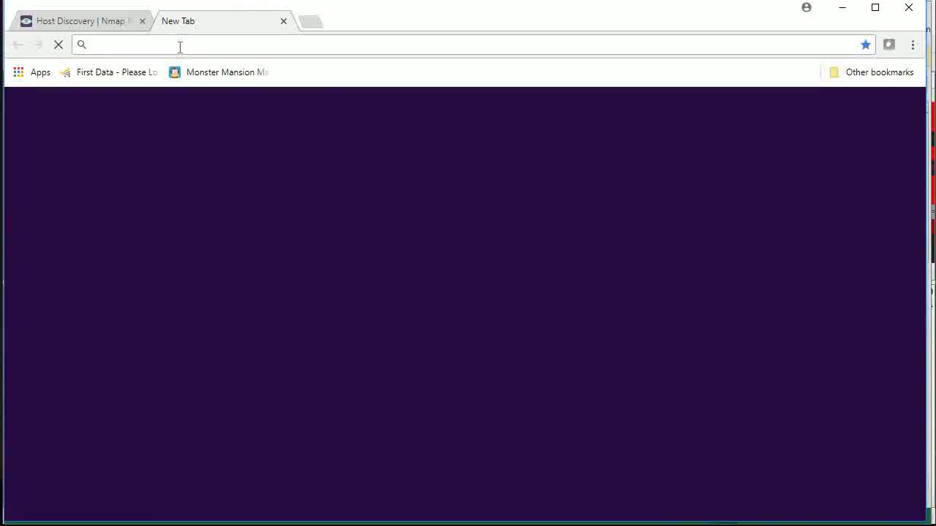
{"action": "type", "text": "mnex.b"}
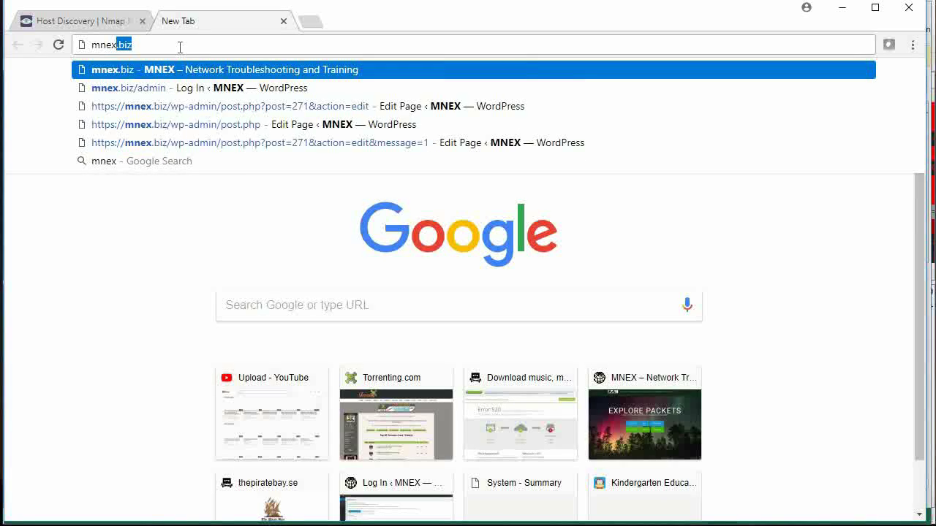
{"action": "type", "text": "iz"}
{"action": "key", "text": "Return"}
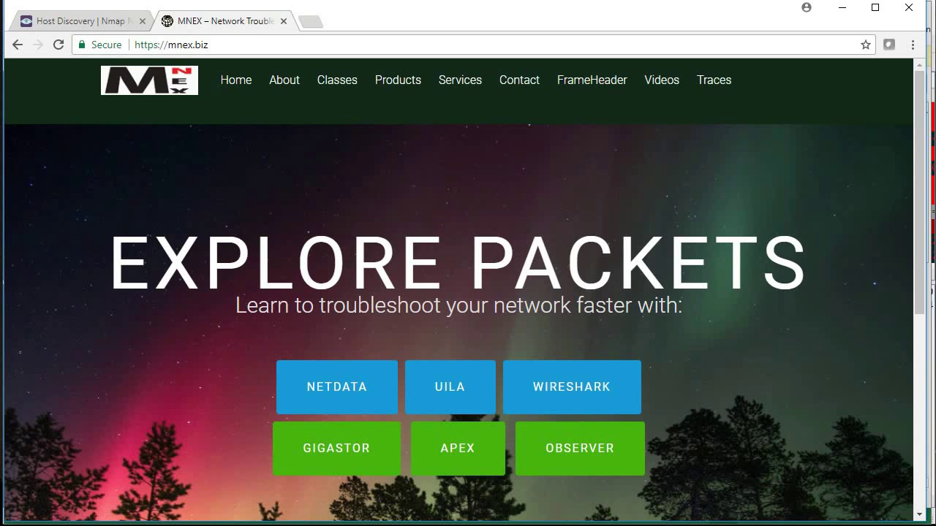
{"action": "key", "text": "alt+Tab"}
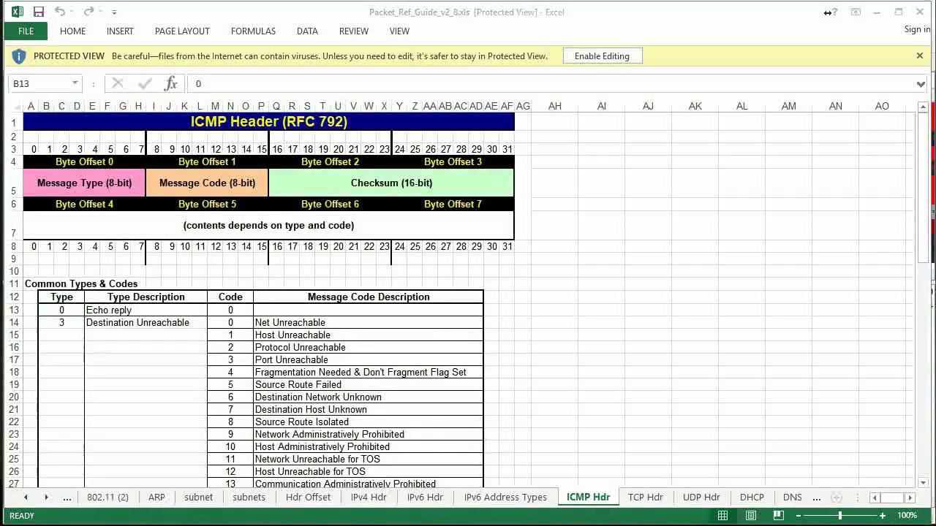
Step: Switch to Wireshark, reopen the coloring rules, and set the topmost Nmap rule's background color to dark red #aa0000
{"action": "key", "text": "alt+Tab"}
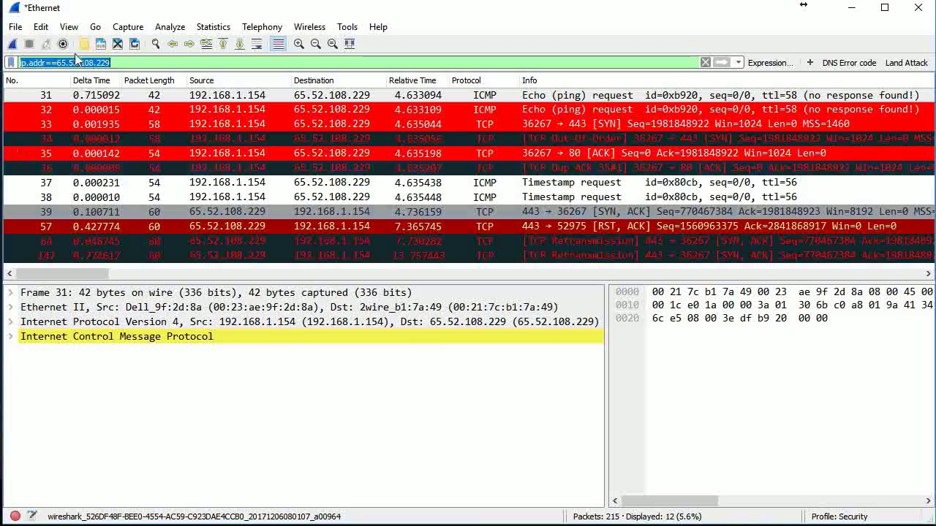
{"action": "left_click", "coordinate": [69, 27]}
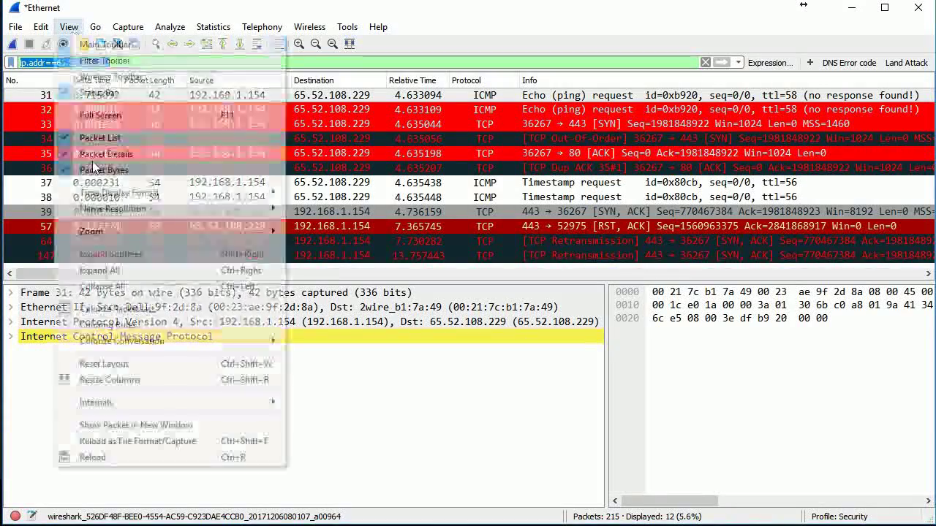
{"action": "left_click", "coordinate": [108, 330]}
{"action": "left_click", "coordinate": [289, 67]}
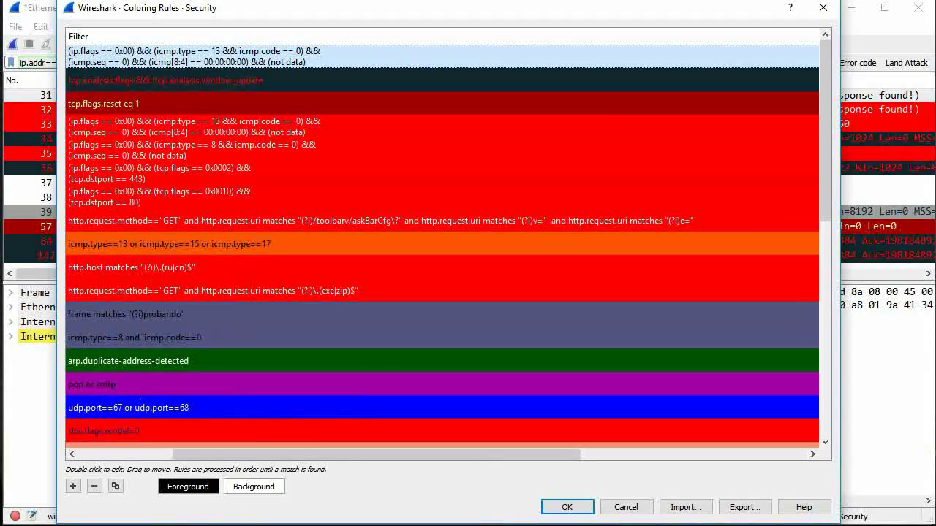
{"action": "left_click", "coordinate": [256, 488]}
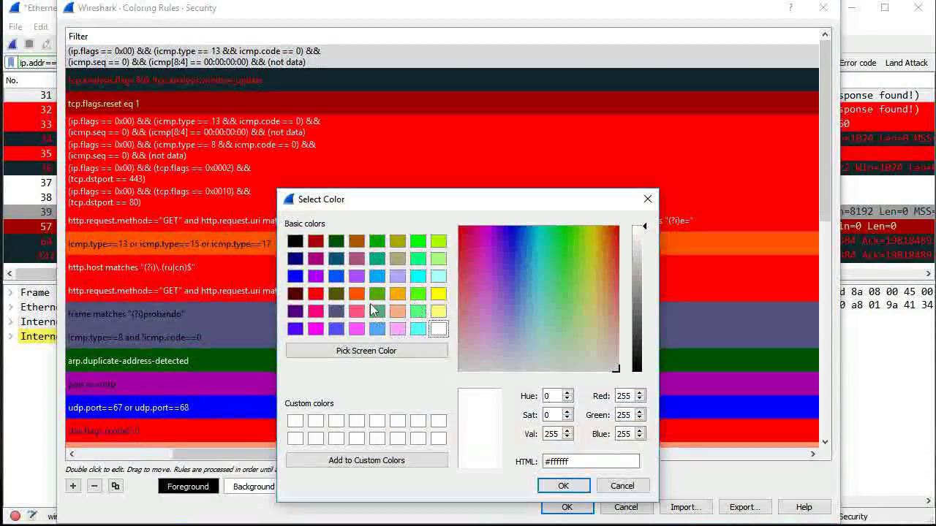
{"action": "left_click", "coordinate": [315, 242]}
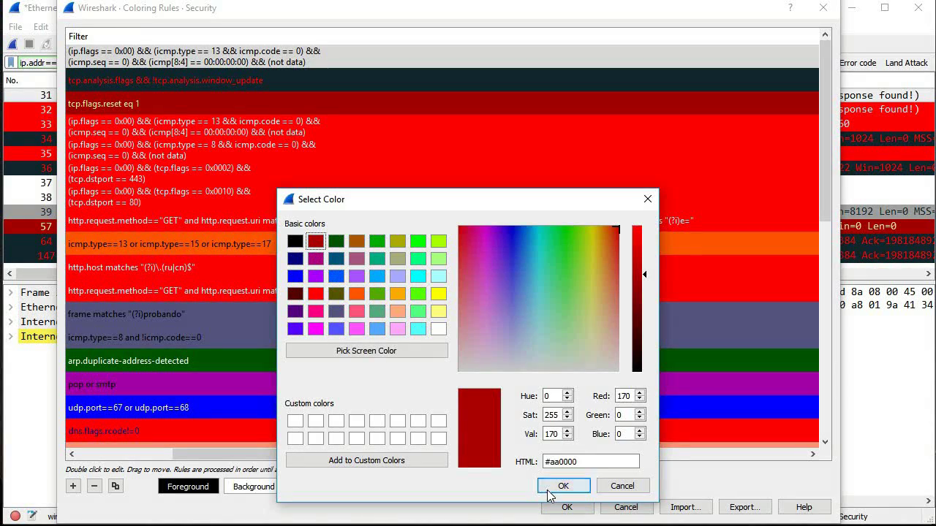
{"action": "left_click", "coordinate": [559, 485]}
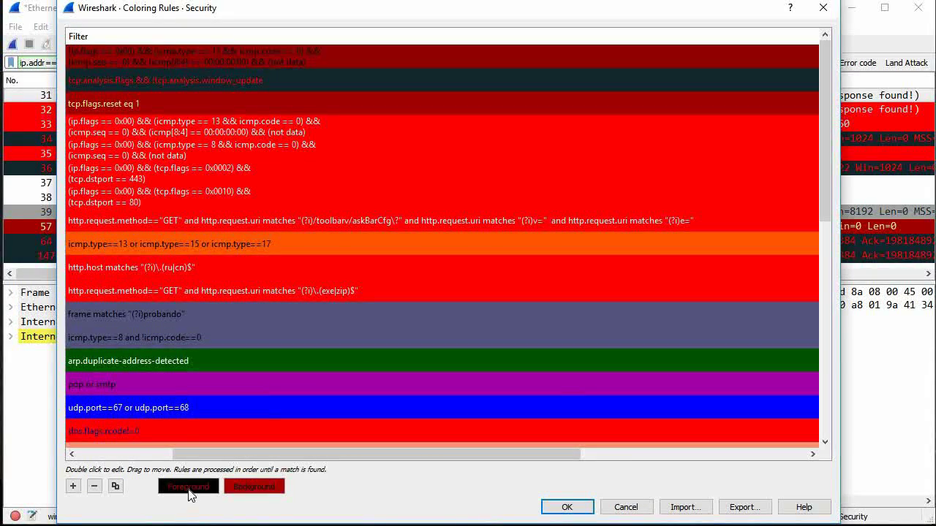
Step: Set the foreground color of the topmost Nmap coloring rule to yellow
{"action": "left_click", "coordinate": [189, 487]}
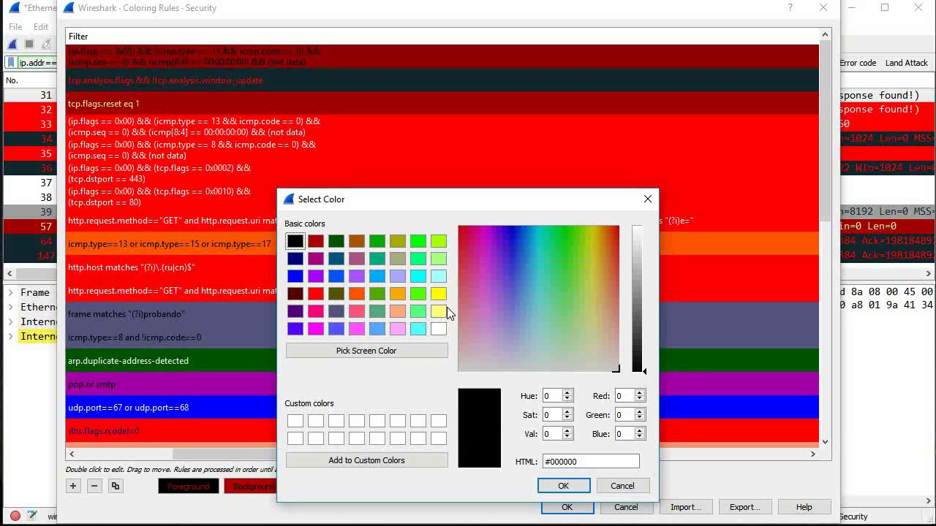
{"action": "left_click", "coordinate": [440, 295]}
{"action": "left_click", "coordinate": [561, 486]}
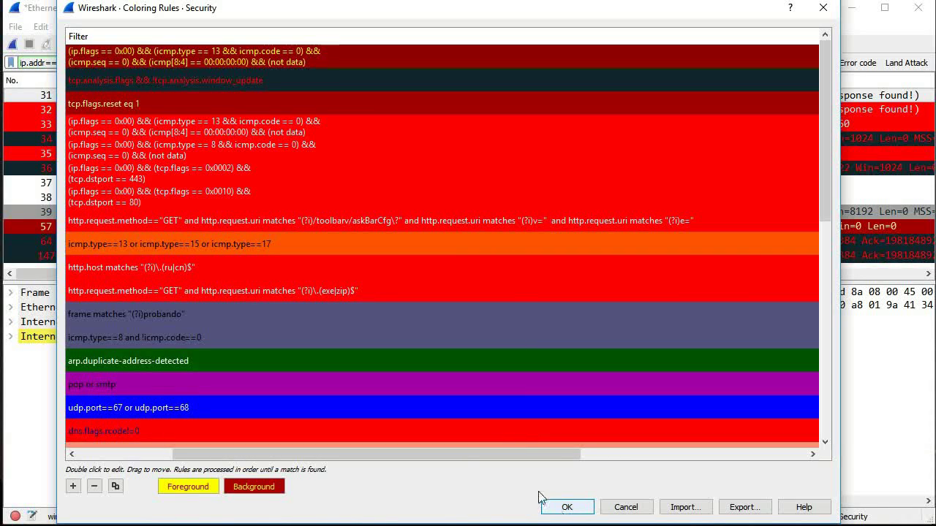
Step: Move the "S - NMAP Rule" coloring rule directly below "TCP RST" and apply the coloring rules to the capture
{"action": "left_click_drag", "start_coordinate": [350, 454], "coordinate": [256, 454]}
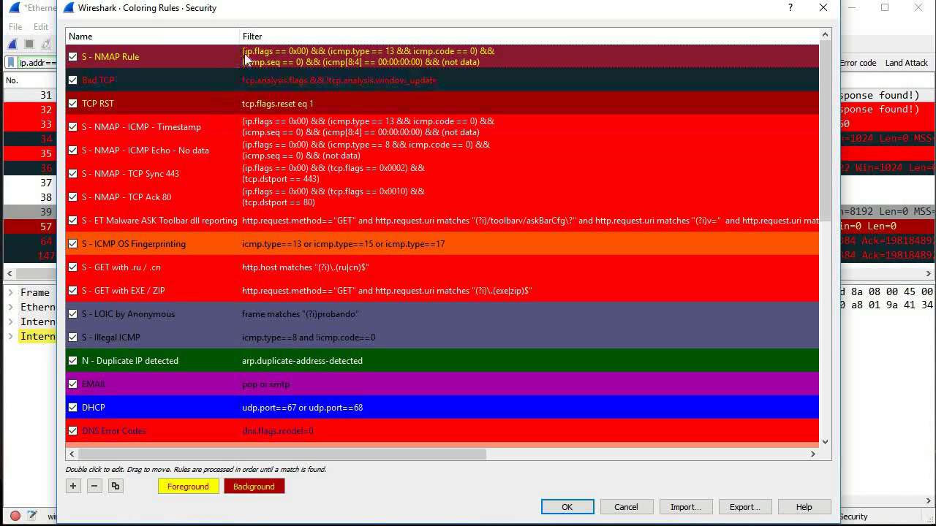
{"action": "left_click_drag", "start_coordinate": [235, 52], "coordinate": [142, 100]}
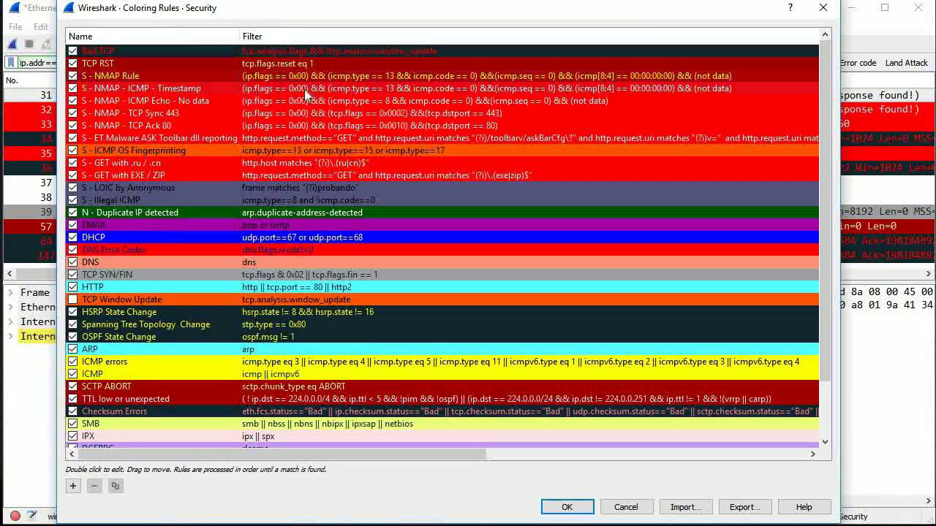
{"action": "left_click", "coordinate": [568, 507]}
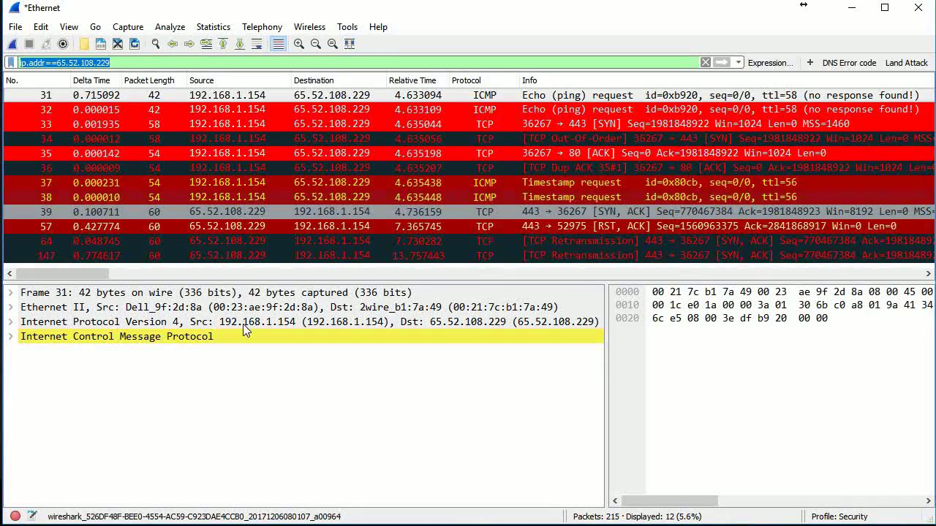
Step: Reopen the coloring rules and delete the "S - NMAP Rule" entry
{"action": "left_click", "coordinate": [69, 26]}
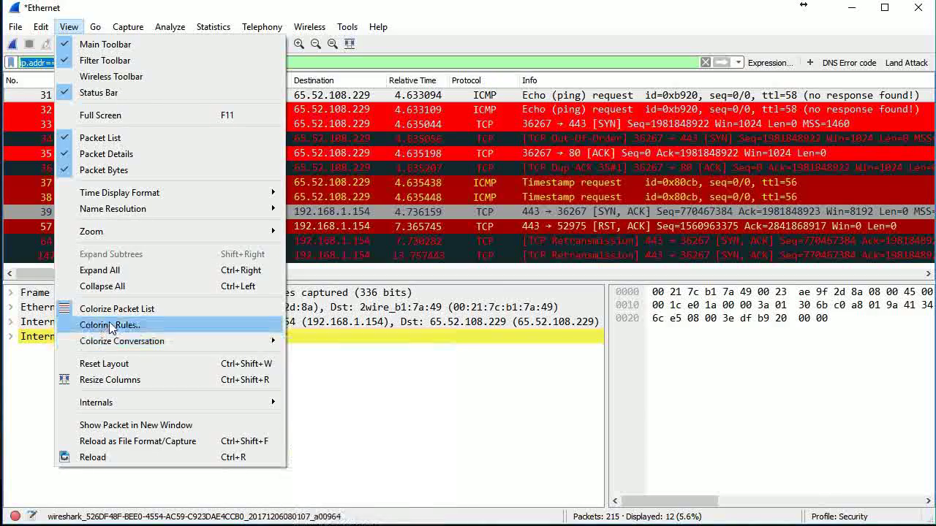
{"action": "left_click", "coordinate": [147, 324]}
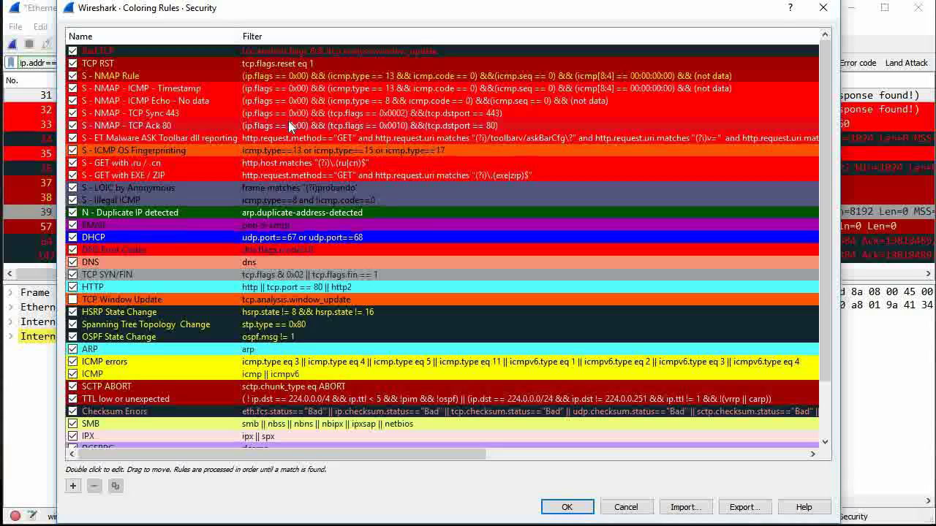
{"action": "left_click", "coordinate": [110, 75]}
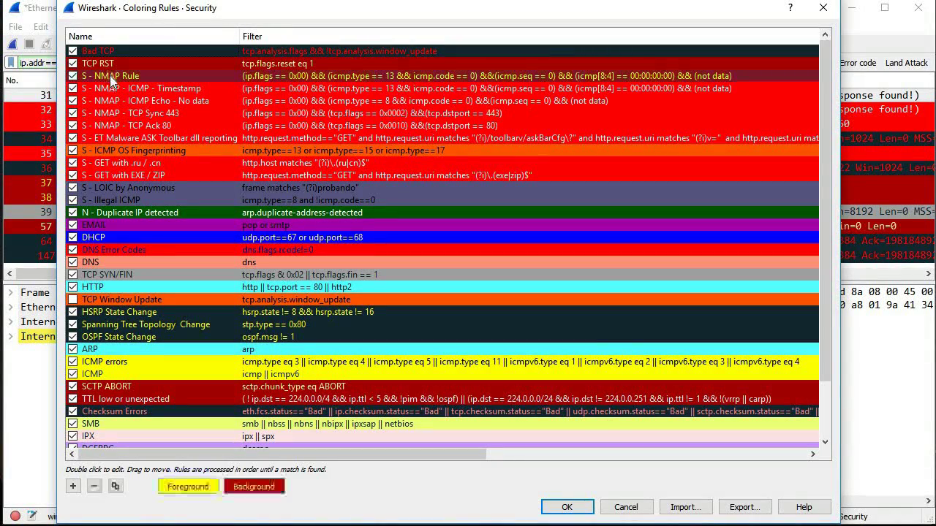
{"action": "left_click", "coordinate": [94, 487]}
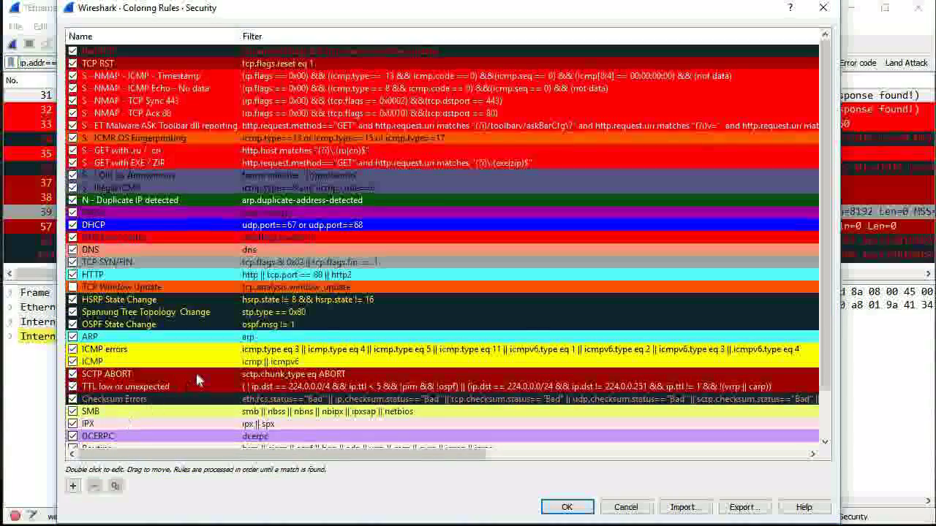